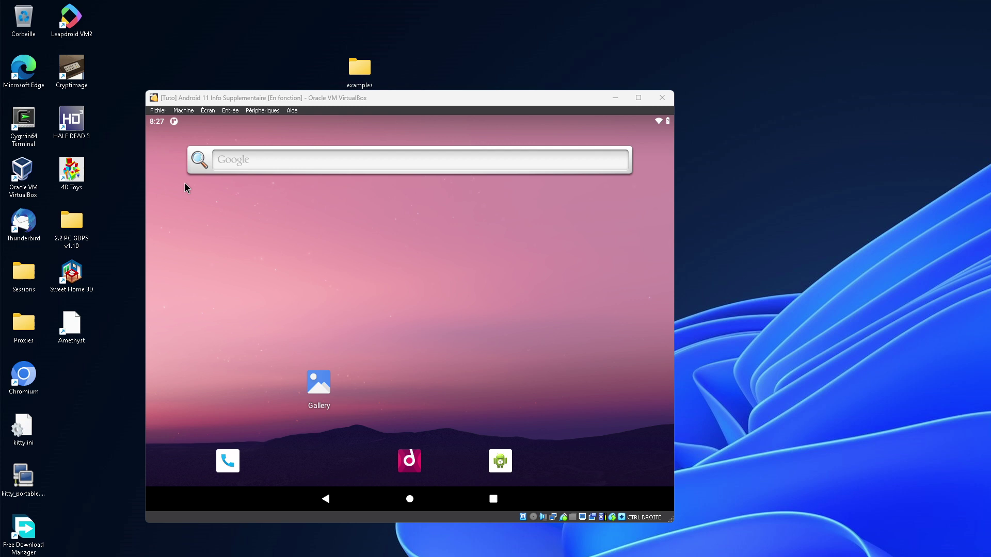
Step: Try entering random test characters in the Google search field, clear them, and return to the Android home screen
left_click(336, 237)
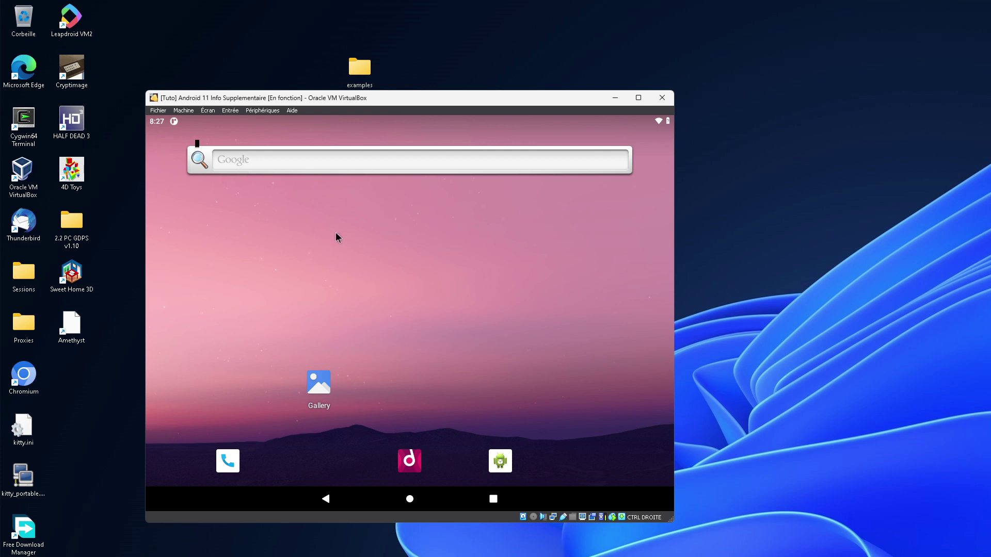
type("fjhjhhhhhfjdshfdfjfd")
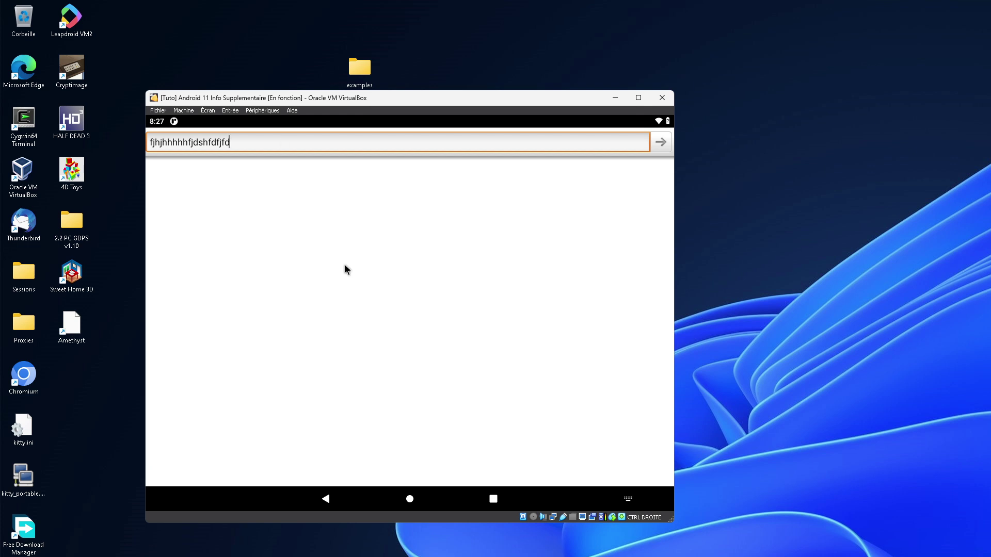
key("BackSpace")
key("BackSpace")
key("BackSpace")
key("BackSpace")
key("BackSpace")
key("BackSpace")
key("BackSpace")
key("BackSpace")
key("BackSpace")
key("BackSpace")
key("BackSpace")
key("BackSpace")
key("BackSpace")
key("BackSpace")
key("BackSpace")
key("BackSpace")
key("BackSpace")
key("BackSpace")
key("BackSpace")
key("BackSpace")
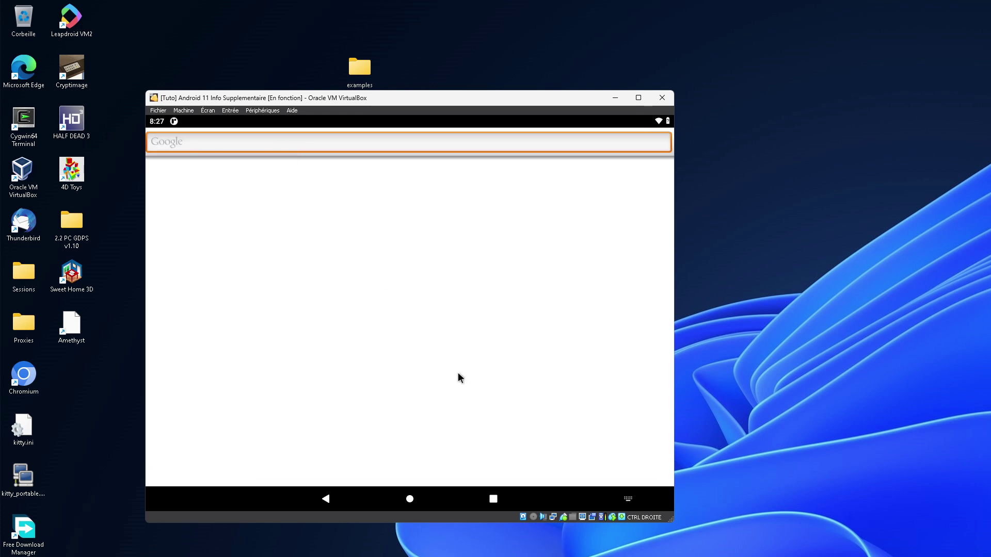
left_click(494, 499)
left_click_drag(490, 434, 418, 159)
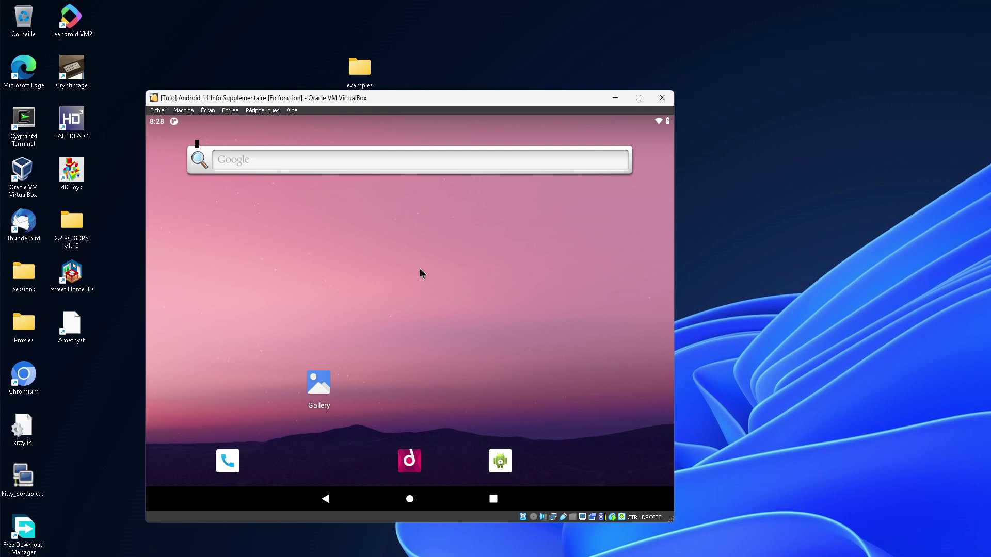
Step: Examine the System settings of the virtual machine, including its pointing device, and close the settings
key("ctrl+s")
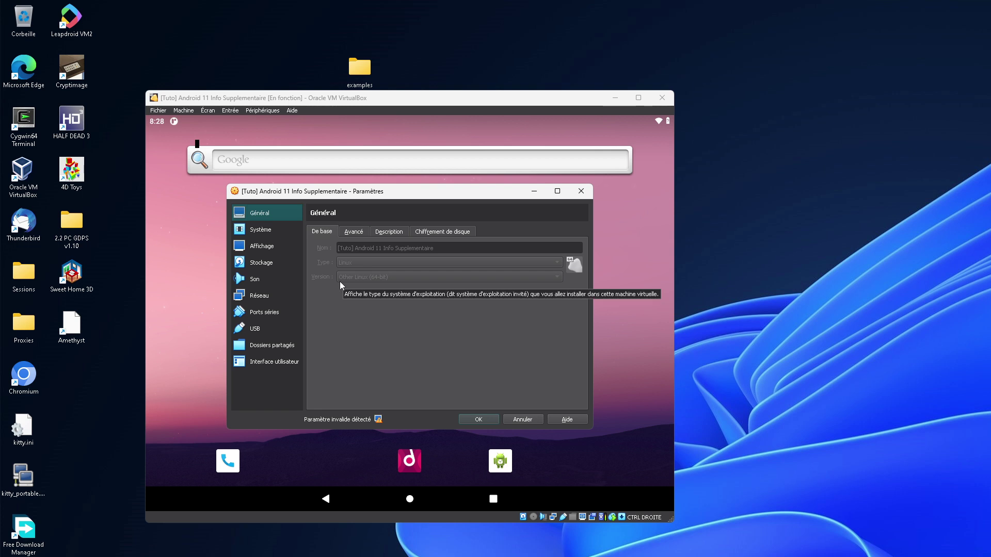
left_click(269, 232)
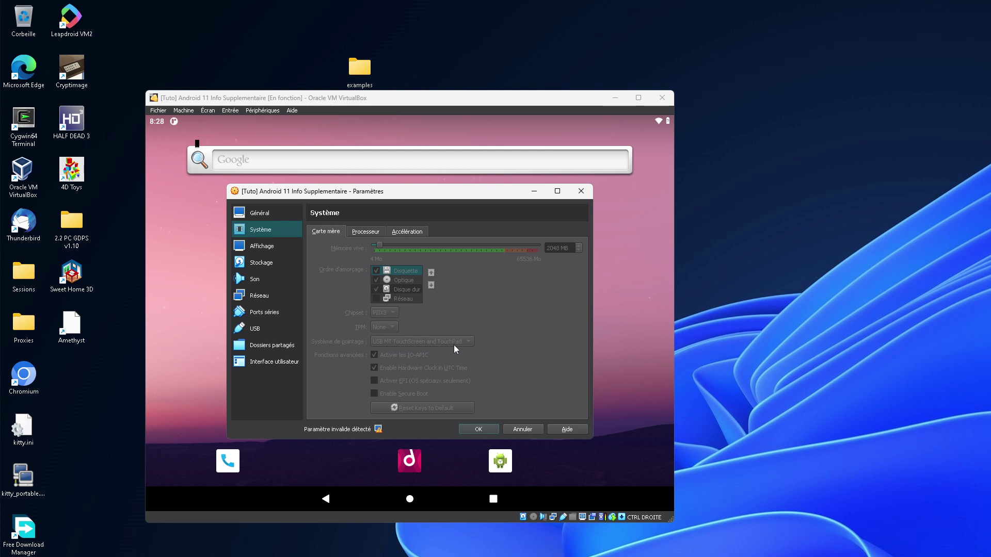
left_click(470, 429)
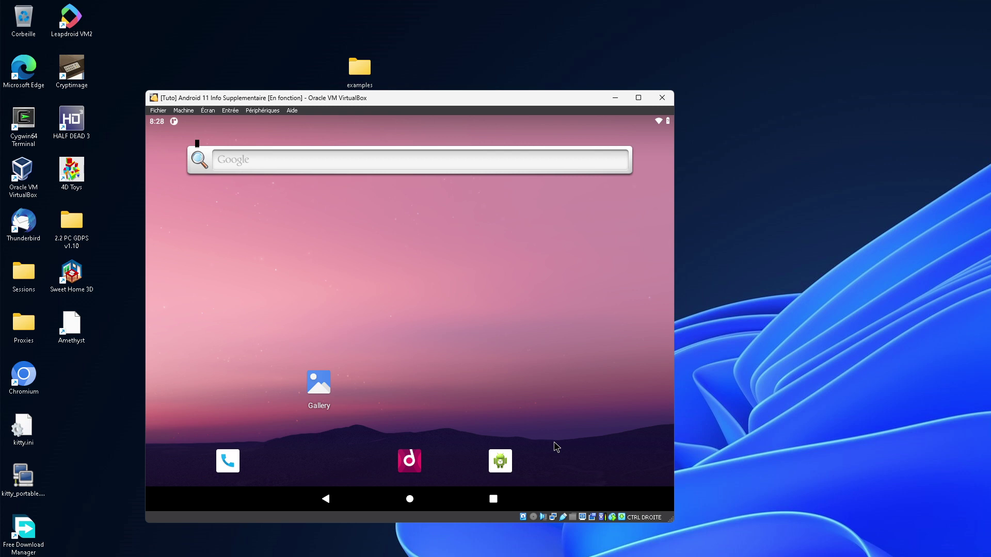
Step: In Command Prompt, enter the adb install command for D:\sharedvm\Gboard - the Google Keyboard_13.1.08.536370540-beta-arm64-v8a_Apkpure.apk, and minimize the window
left_click_drag(544, 464, 506, 114)
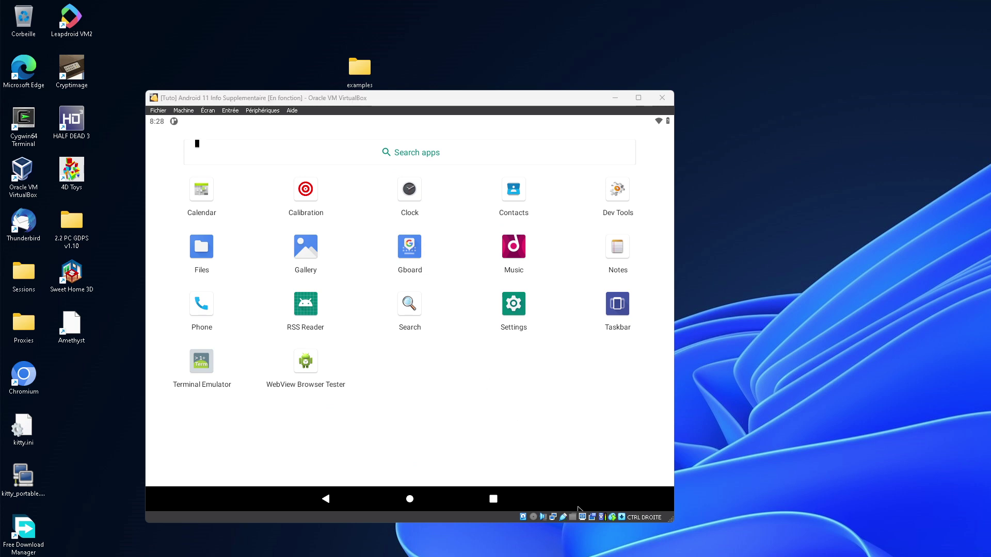
type("C:\\Users\\chezs\\Documents\\platform-tools\\adb.exe install \"D:\\sharedvm\\Gboard - the Google Keyboard_13.1.08.536370540-beta-arm64-v8a_Apkpure.apk\"")
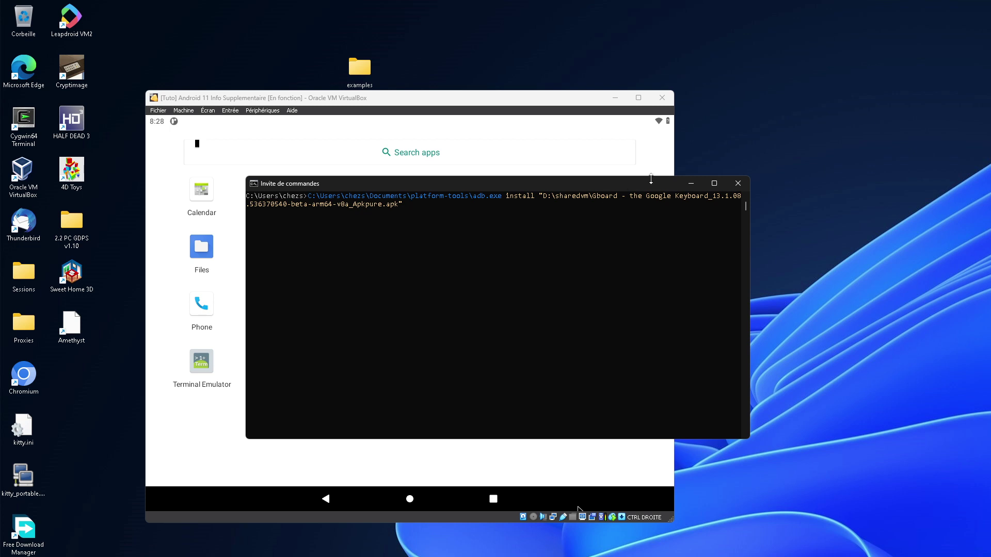
left_click(692, 185)
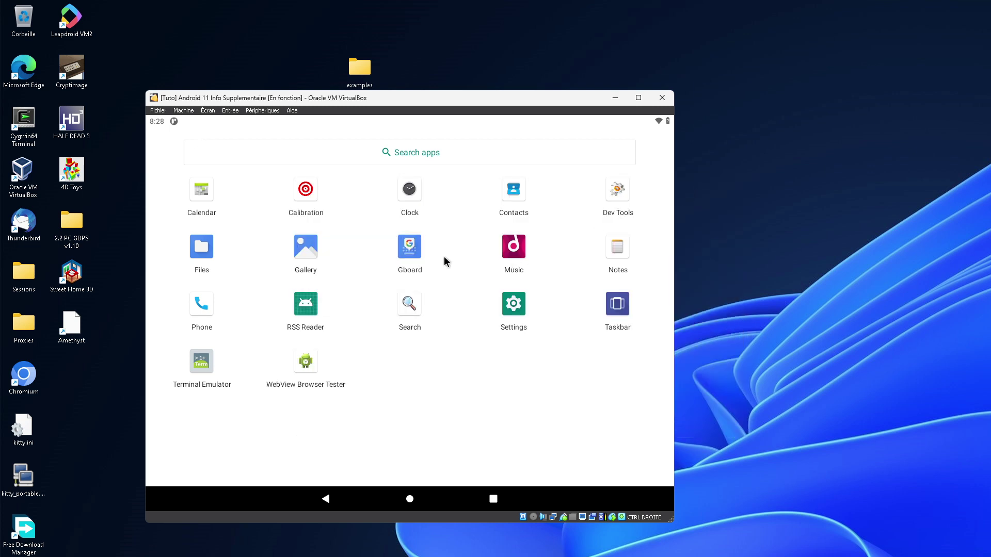
Step: Launch Gboard's setup, enable Gboard as an on-screen keyboard, and disable Android Keyboard (AOSP)
left_click(401, 241)
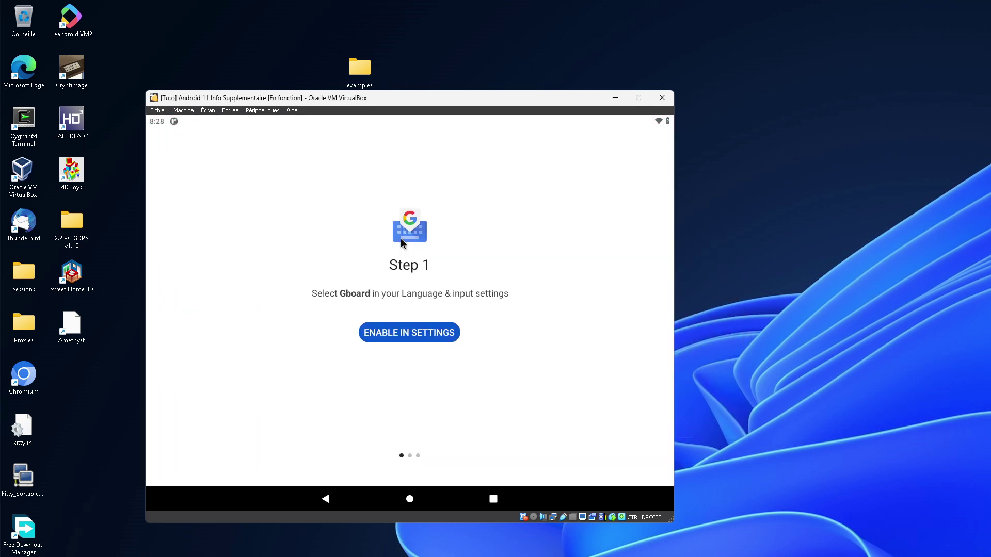
left_click(428, 335)
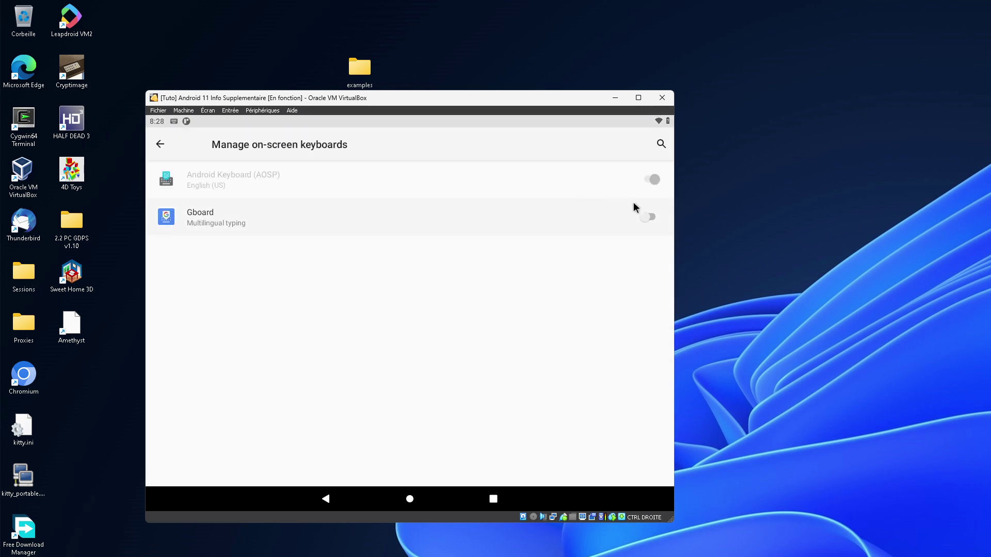
left_click(647, 218)
left_click(530, 337)
left_click(643, 185)
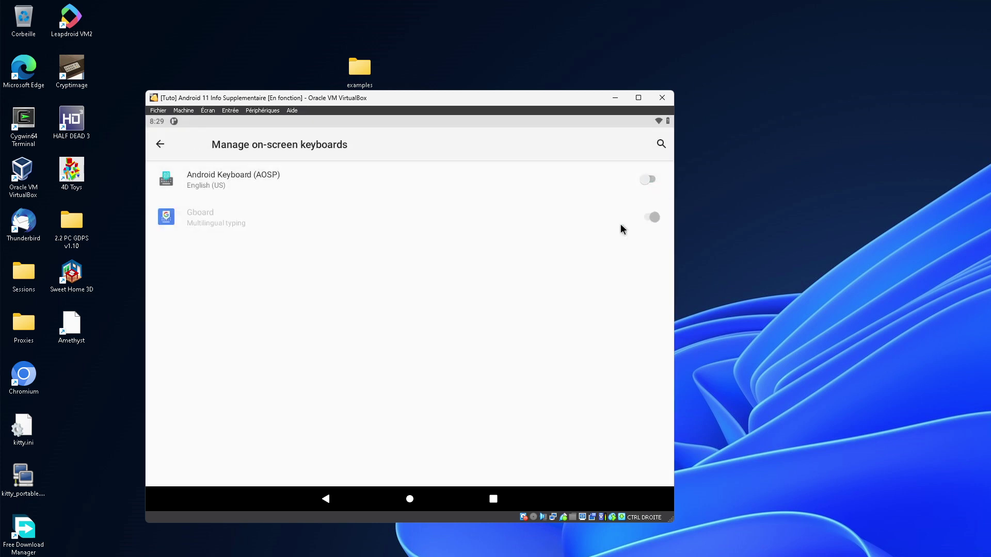
Step: Return to the Gboard setup and complete its remaining steps with Gboard as the default input method
left_click(333, 500)
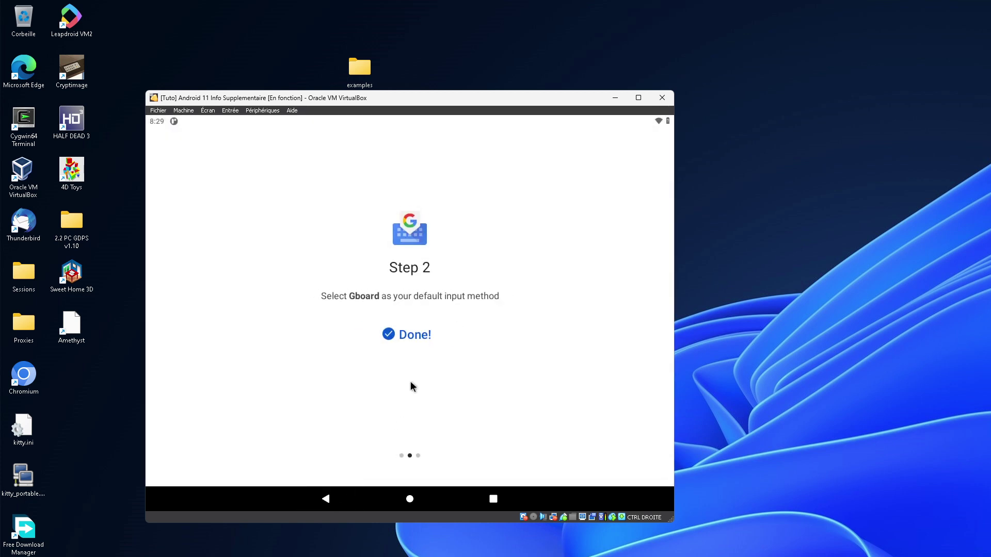
left_click(421, 337)
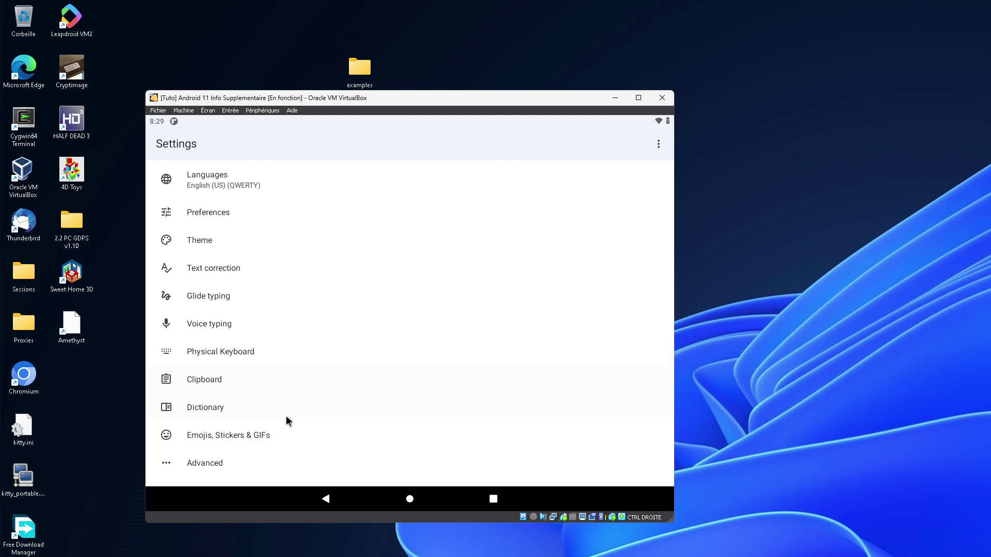
left_click(413, 341)
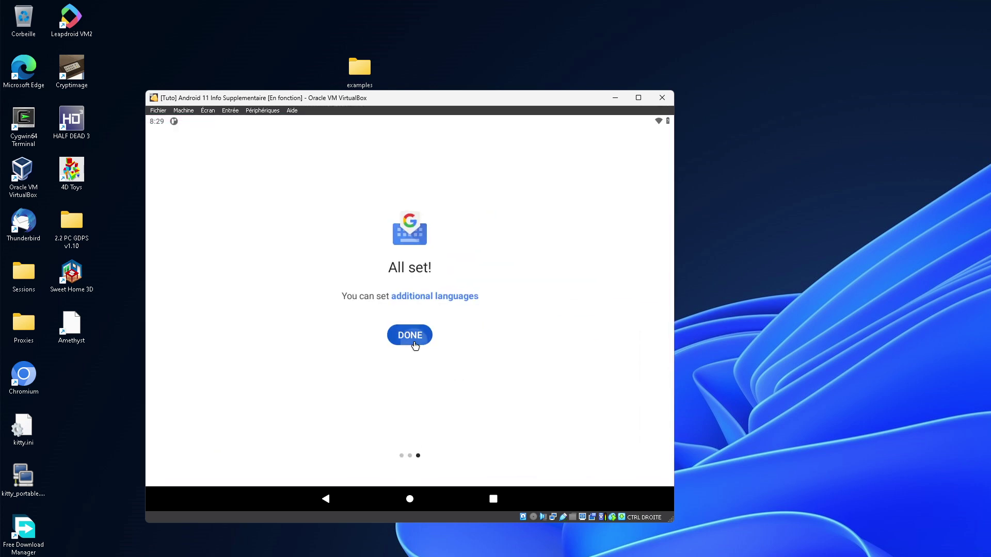
Step: Disable voice and typing improvement, Personalization and Share usage statistics in Gboard's Advanced settings, and return to the home screen
left_click(238, 462)
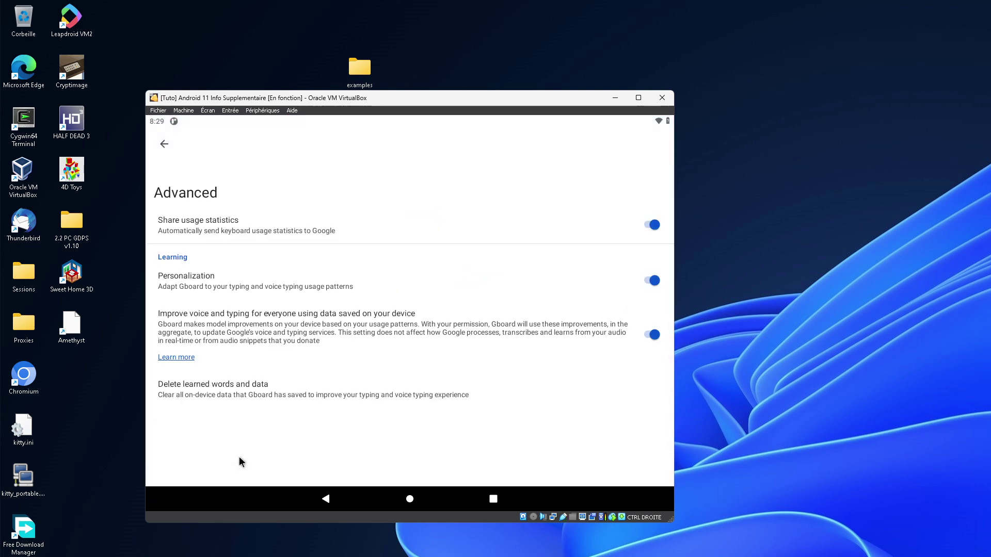
left_click(651, 335)
left_click(654, 283)
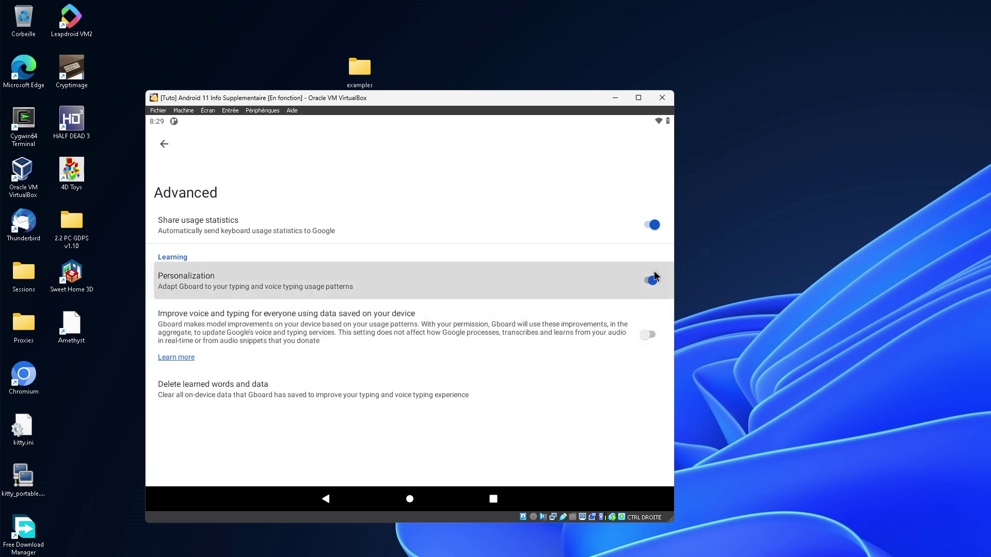
left_click(653, 231)
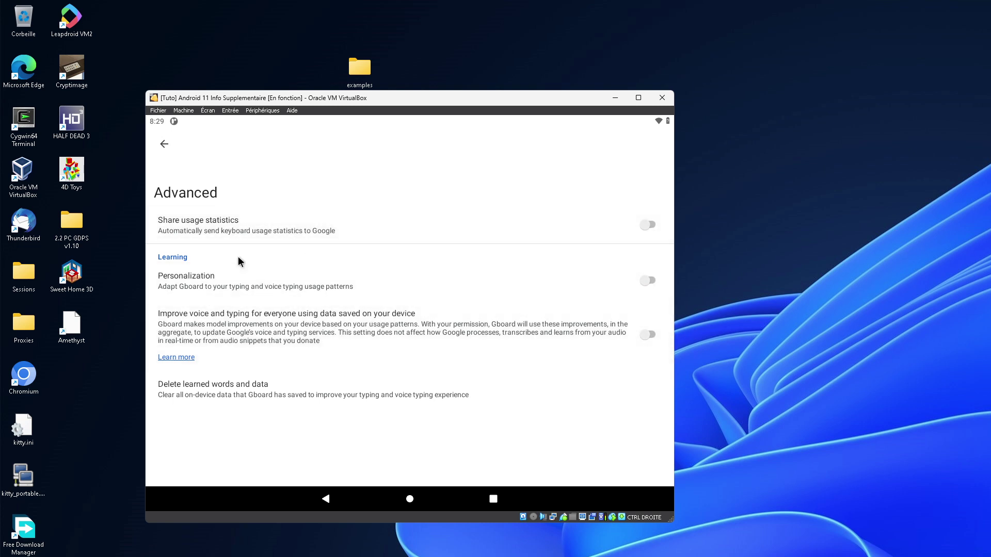
left_click(332, 505)
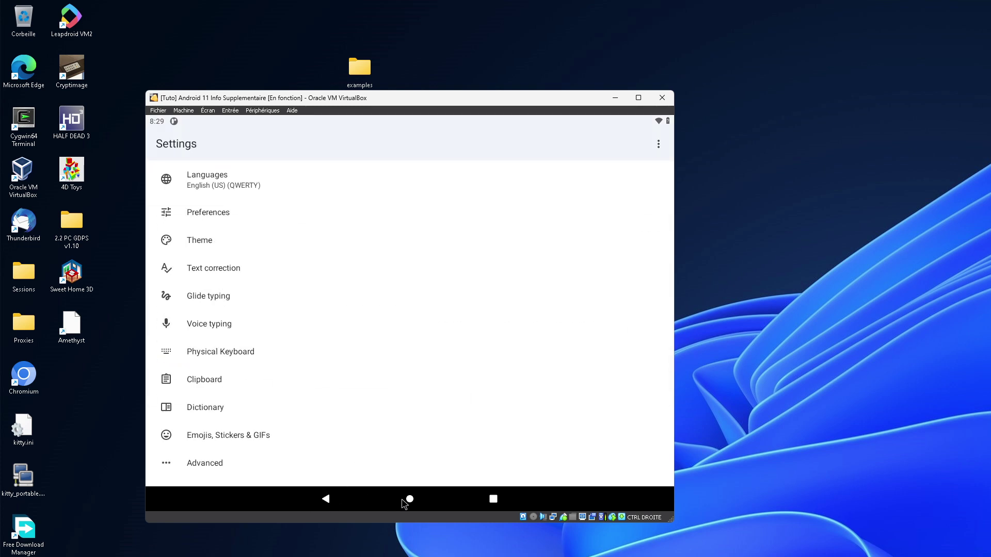
left_click(409, 500)
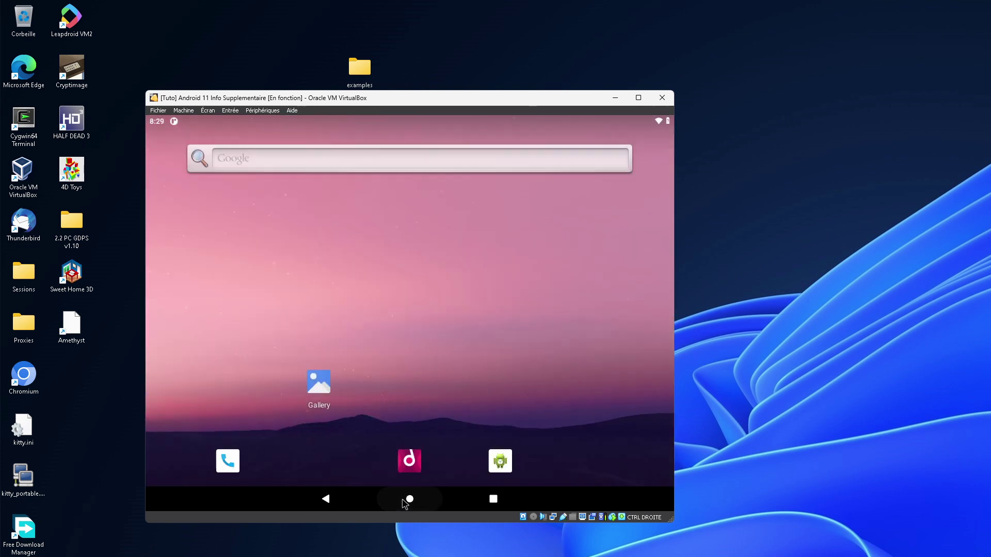
Step: Focus the Google search field to check for the on-screen keyboard, and leave the search app
left_click(329, 164)
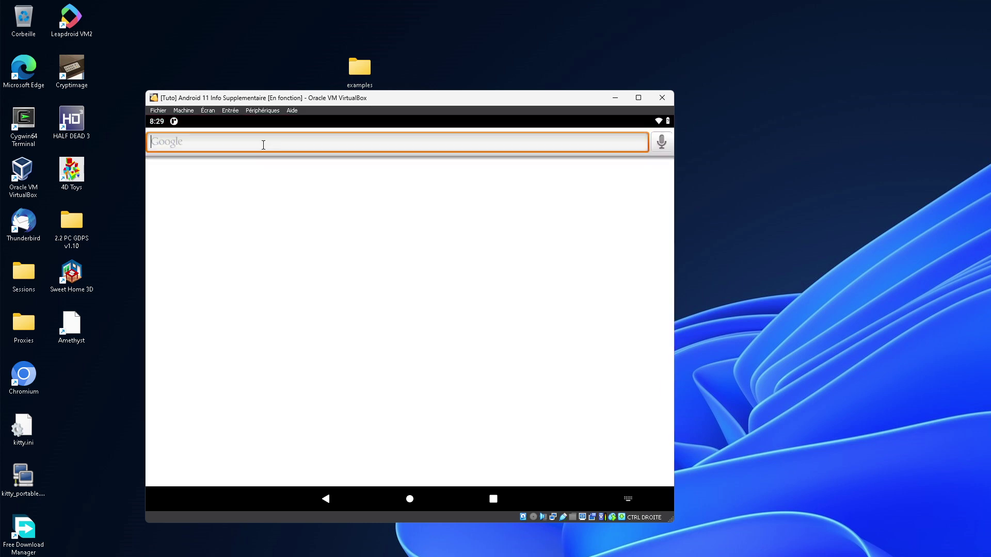
left_click(491, 501)
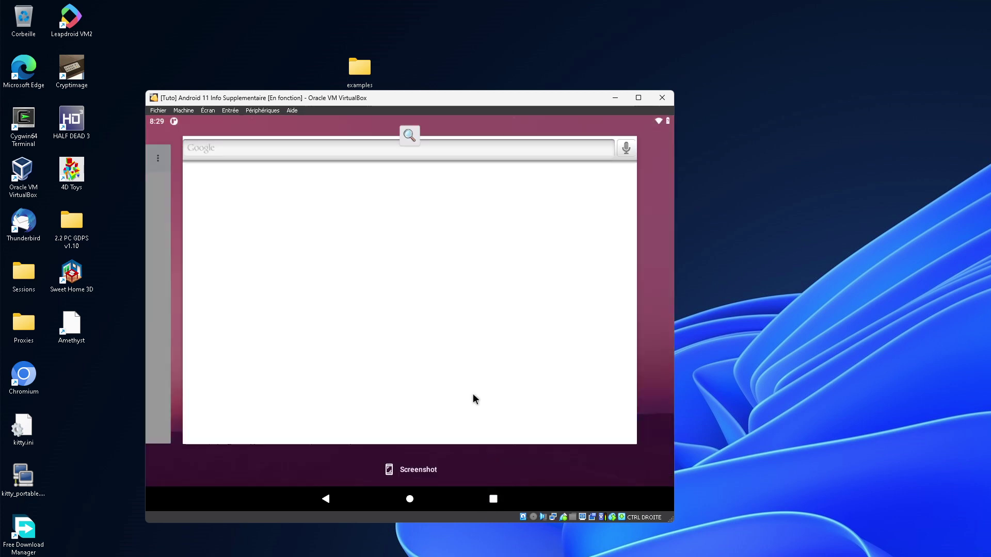
left_click(506, 475)
Step: View the Downloads folder in the Files app, and return to the home screen
left_click_drag(466, 470, 430, 122)
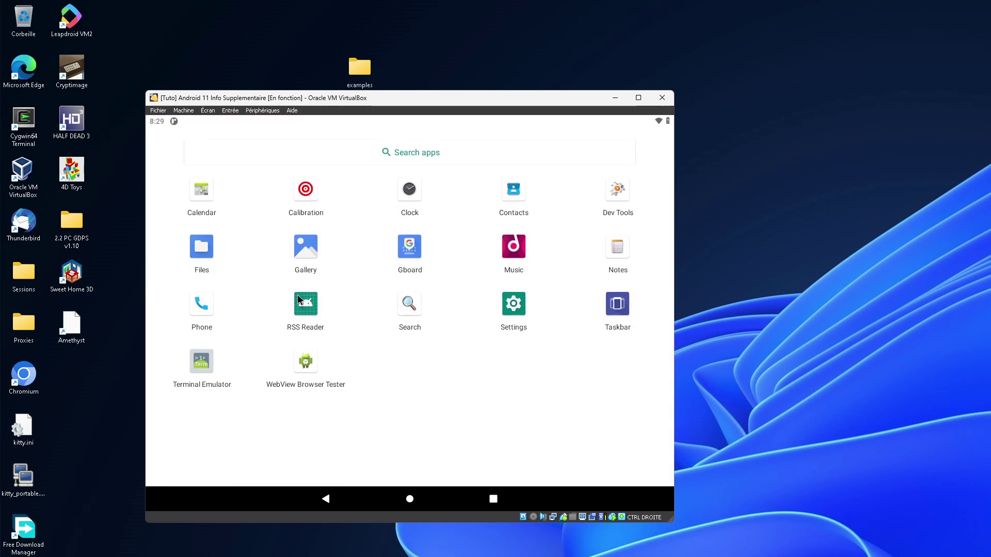
left_click(199, 252)
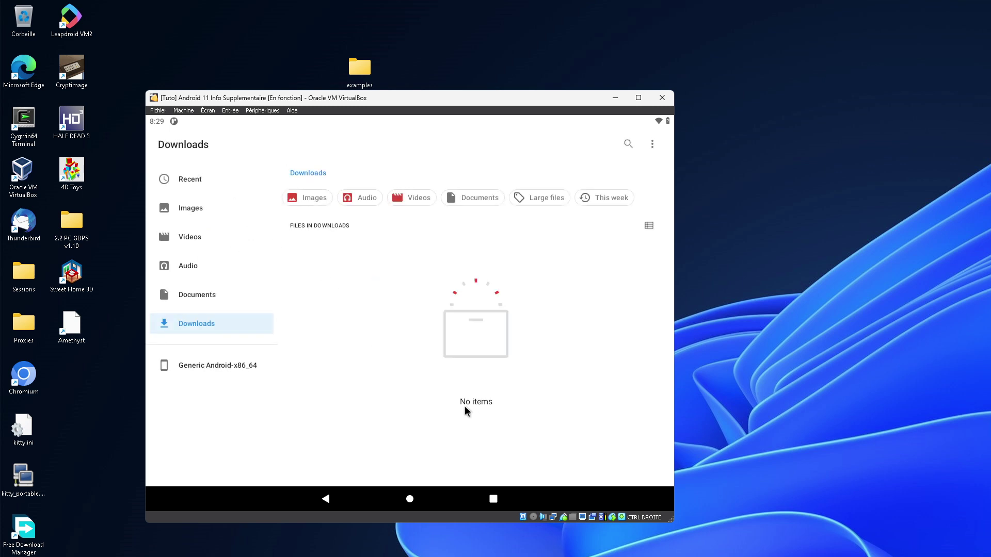
left_click(494, 499)
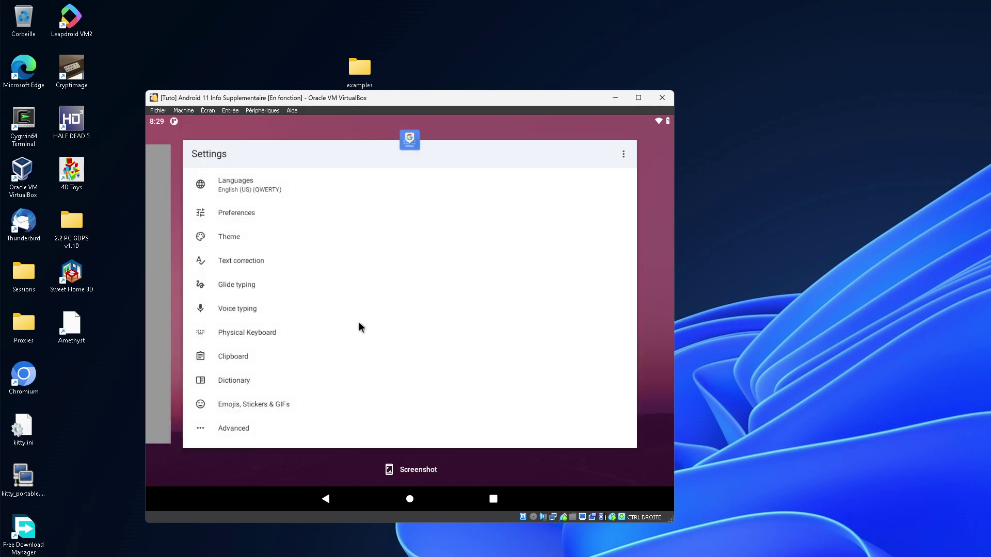
left_click(302, 457)
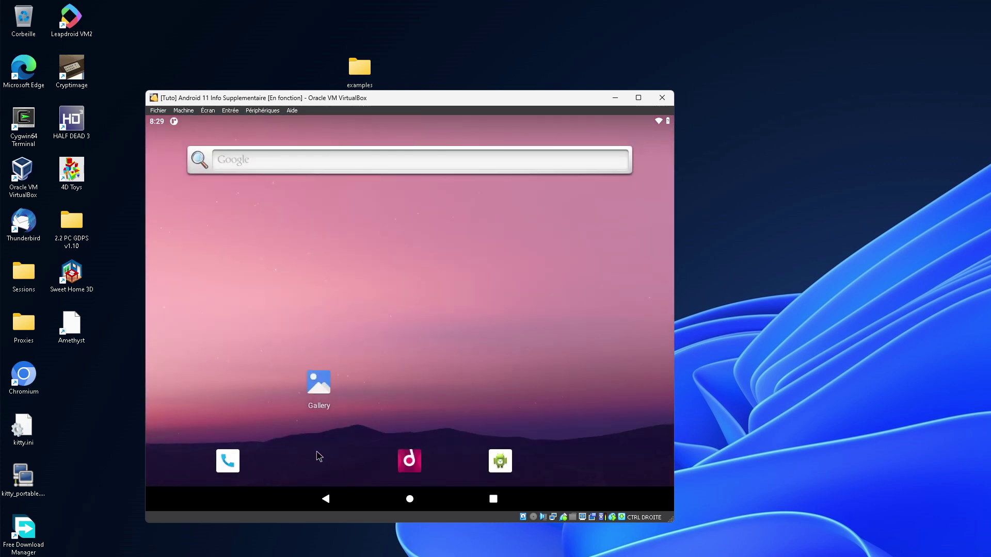
Step: Focus the search field of the Android Settings app to check for the on-screen keyboard, and return home
left_click_drag(339, 454, 325, 238)
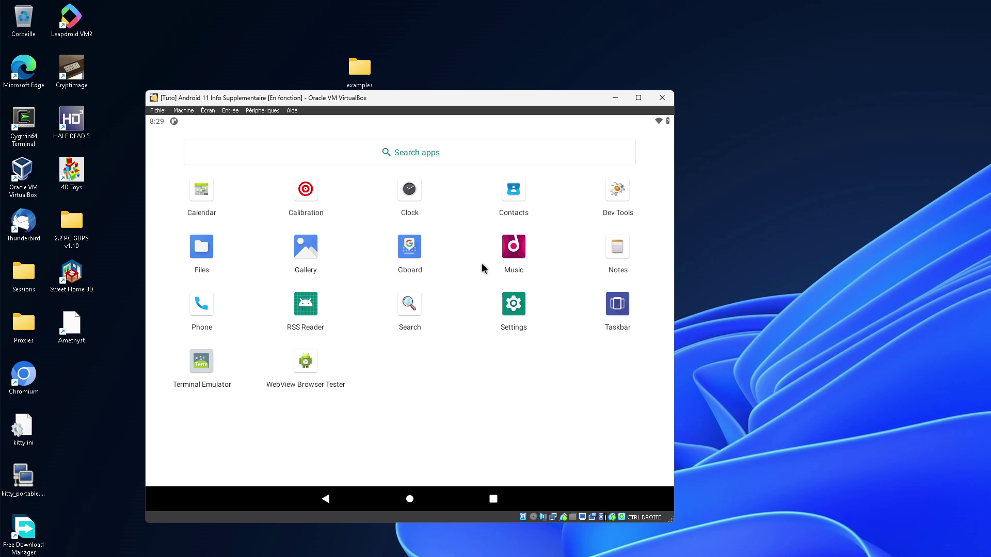
left_click(509, 298)
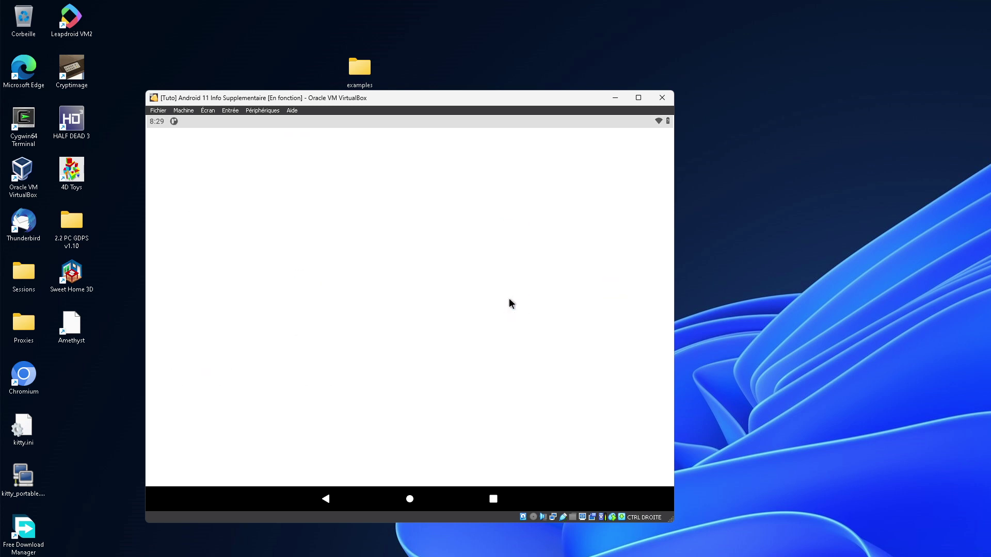
left_click(292, 144)
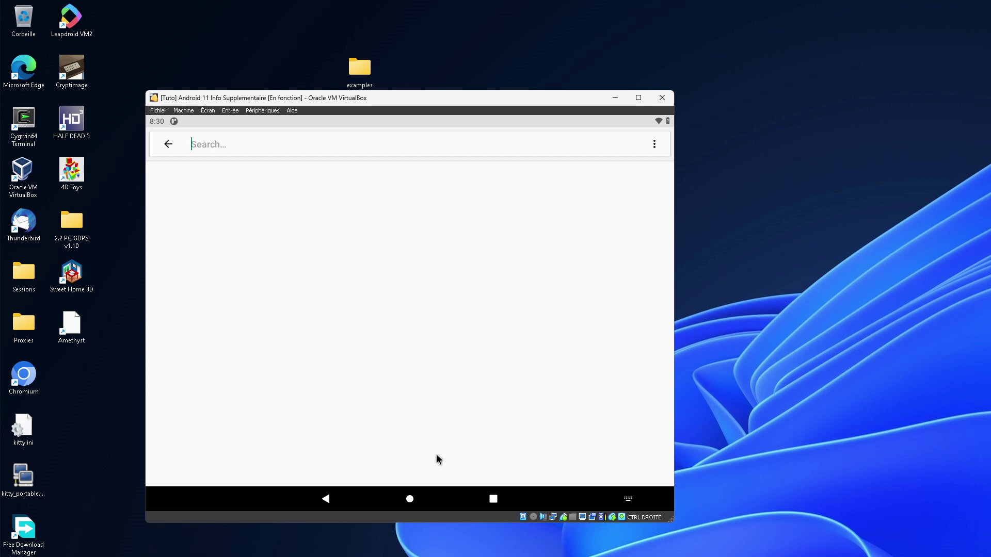
left_click(409, 499)
left_click(491, 501)
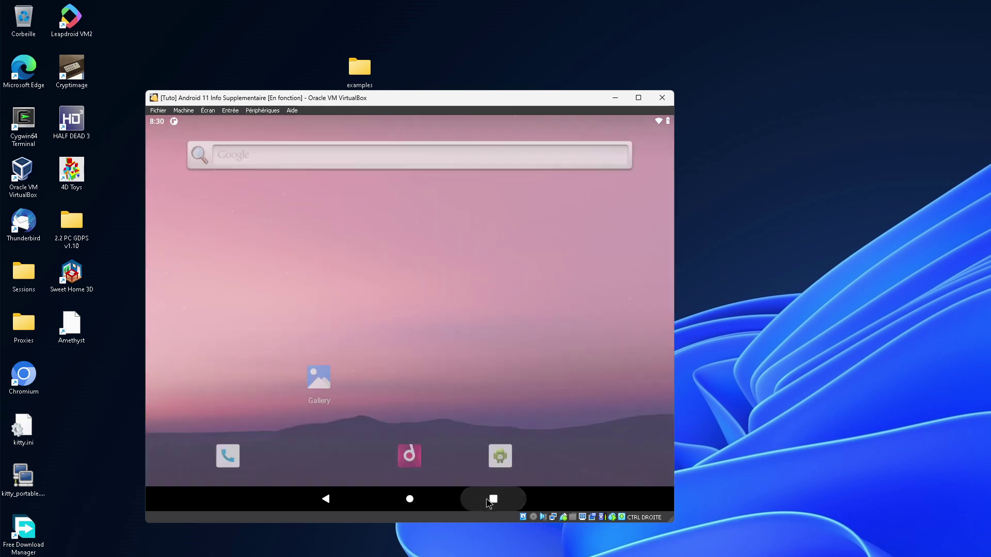
left_click(483, 467)
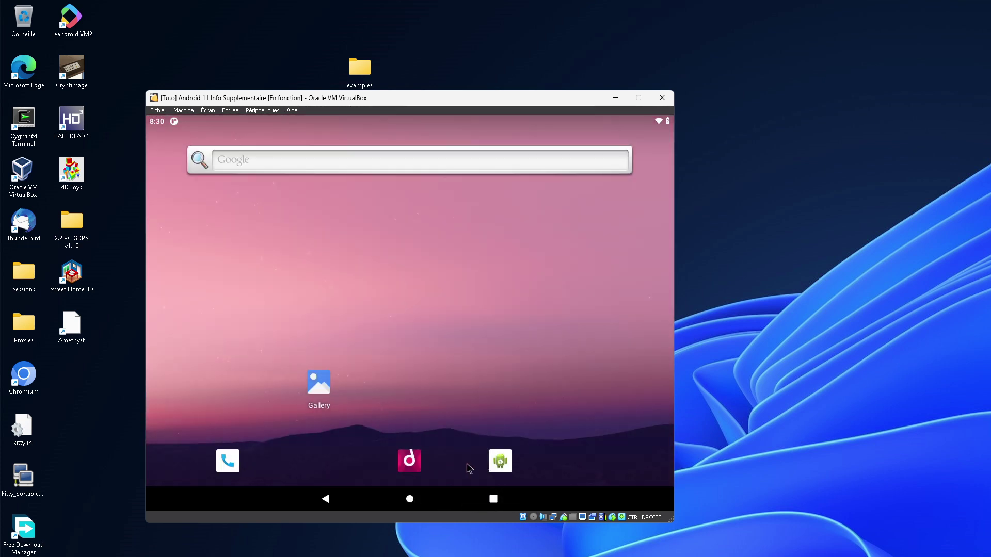
Step: Open Gboard's theme settings from the app list and apply the Default Dark theme
left_click_drag(470, 468, 424, 234)
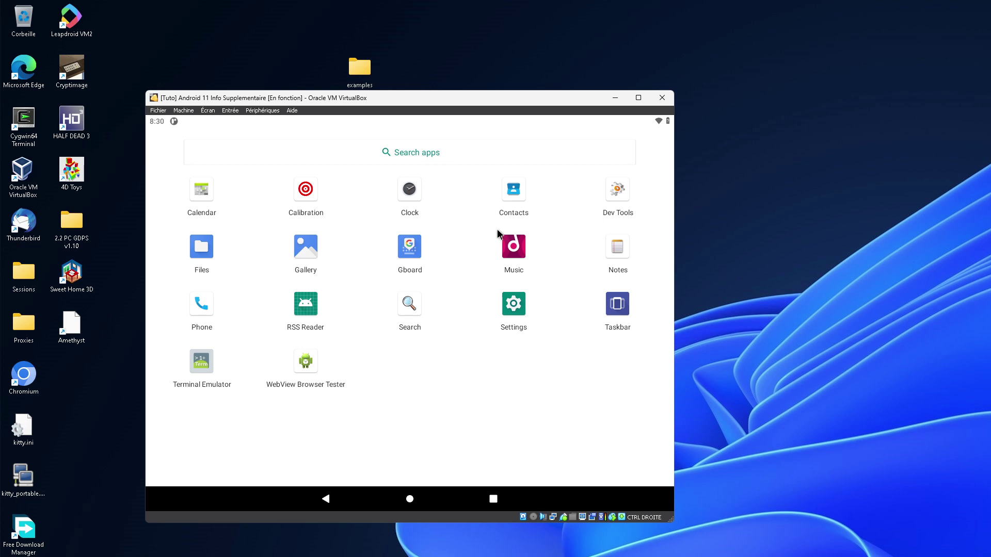
left_click(411, 240)
left_click(249, 273)
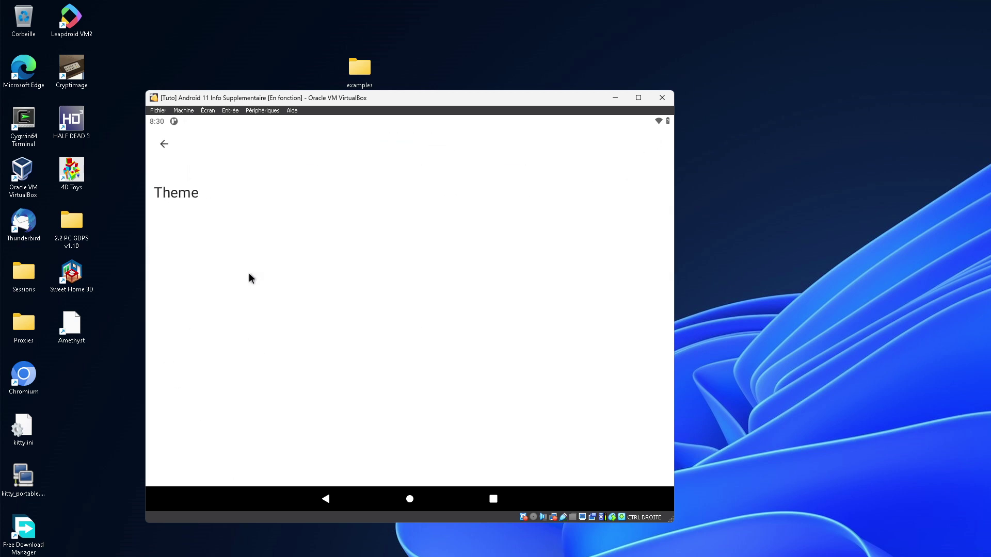
left_click(333, 351)
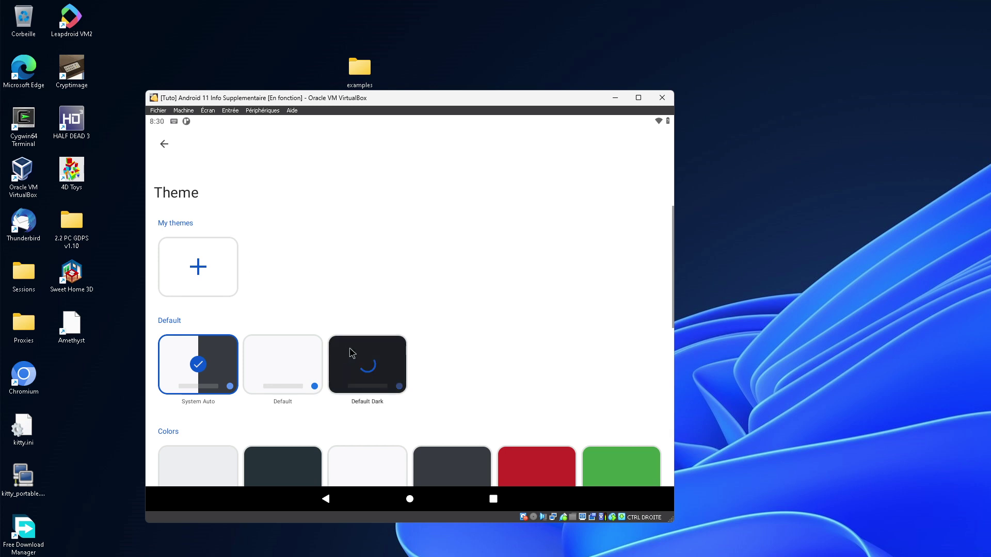
left_click(639, 462)
Step: Switch to the Android Settings app, focus its search field and enable Show virtual keyboard in the input method options
left_click(493, 498)
left_click_drag(312, 377, 587, 371)
left_click(408, 322)
left_click(280, 146)
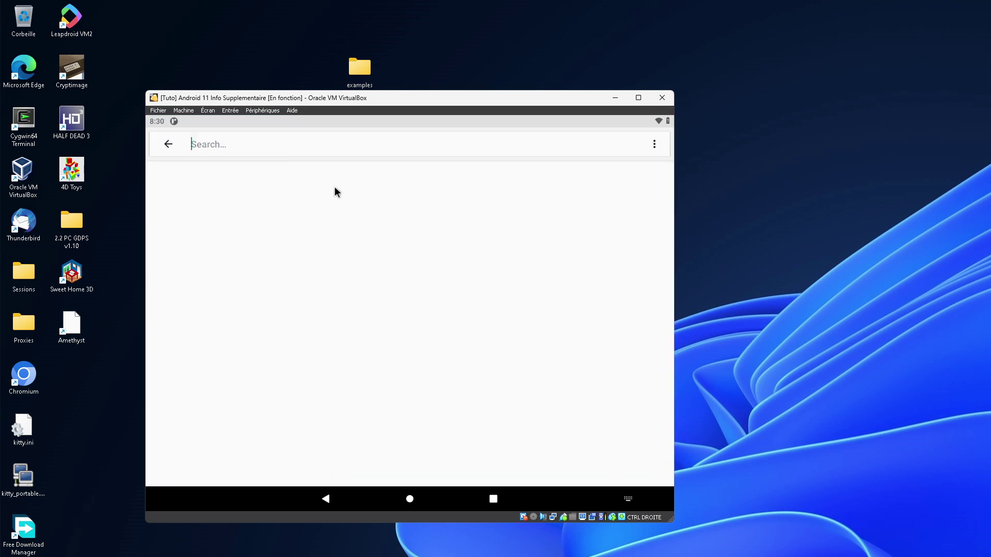
left_click(628, 499)
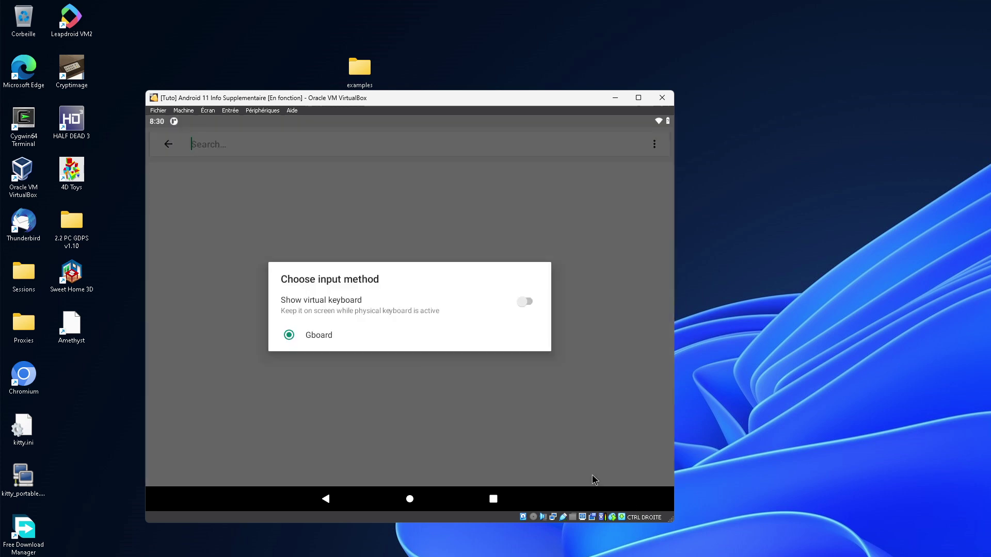
left_click(525, 302)
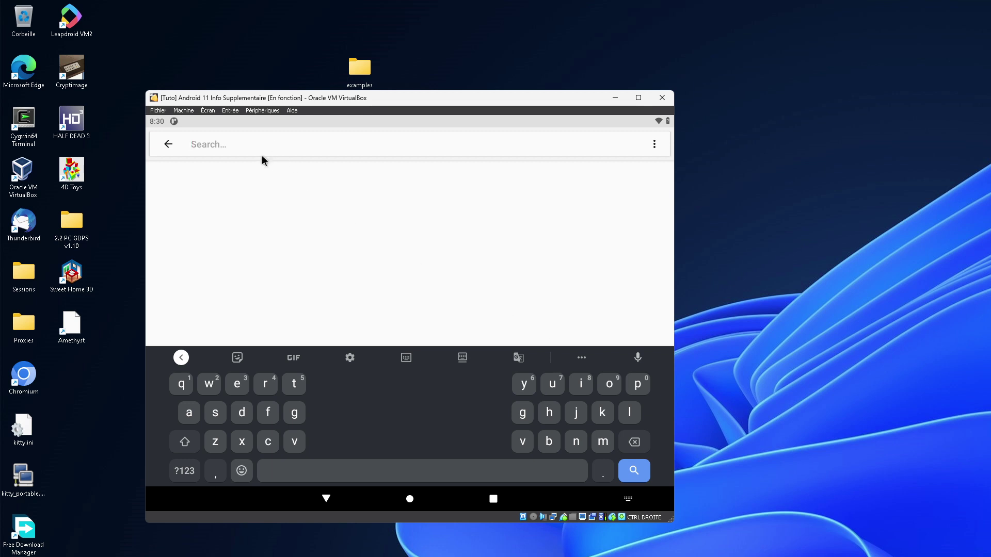
Step: Enter the test text "fjkffhfjhhfkjgf" in the Settings search field, and delete it completely
type("fjkffhfjhhfkjgf")
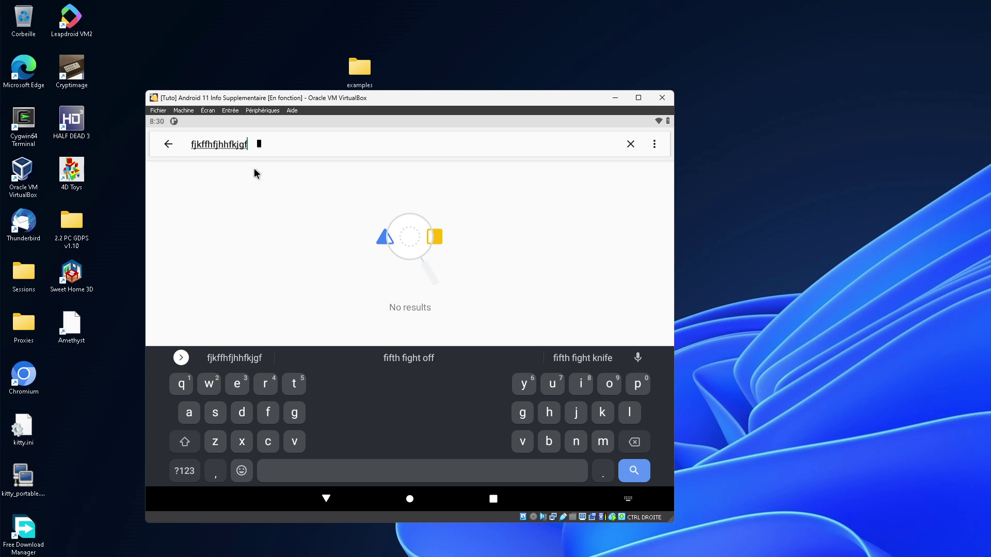
key("BackSpace")
key("BackSpace")
key("BackSpace")
key("BackSpace")
key("BackSpace")
key("BackSpace")
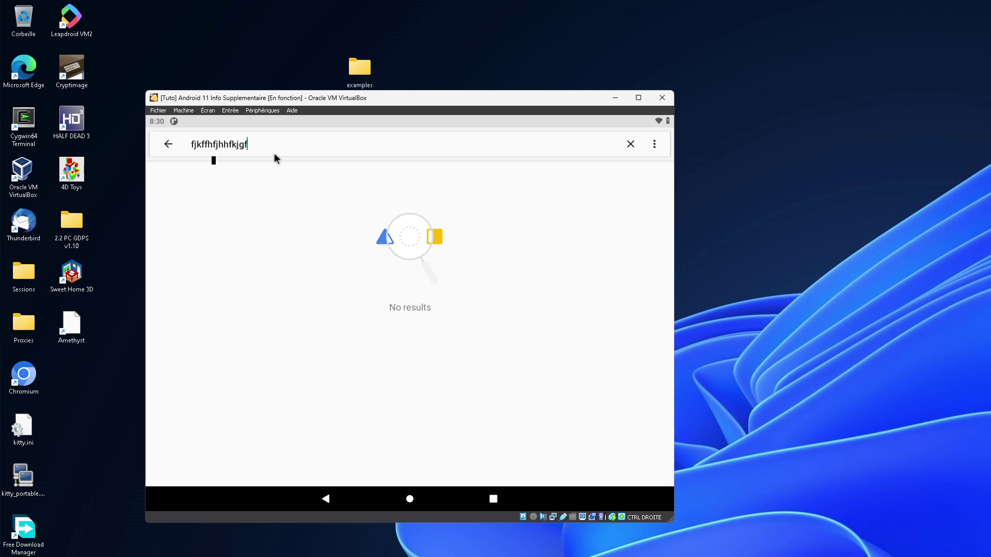
key("BackSpace")
key("BackSpace")
key("BackSpace")
key("BackSpace")
key("BackSpace")
key("BackSpace")
key("BackSpace")
key("BackSpace")
key("BackSpace")
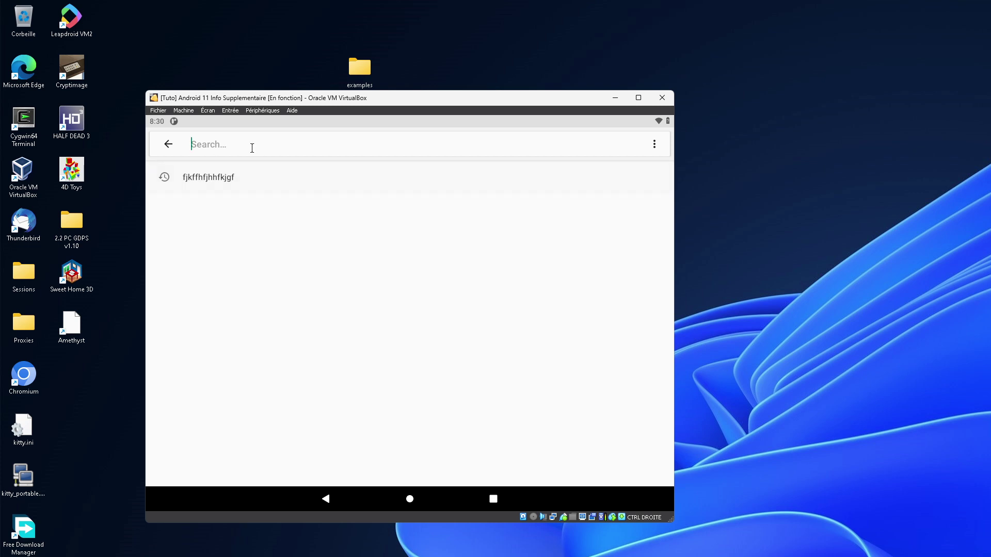
Step: Enter the test text "fedcgfnjh" in the Settings search field with the on-screen Gboard keyboard
left_click(250, 148)
type("fedcgf")
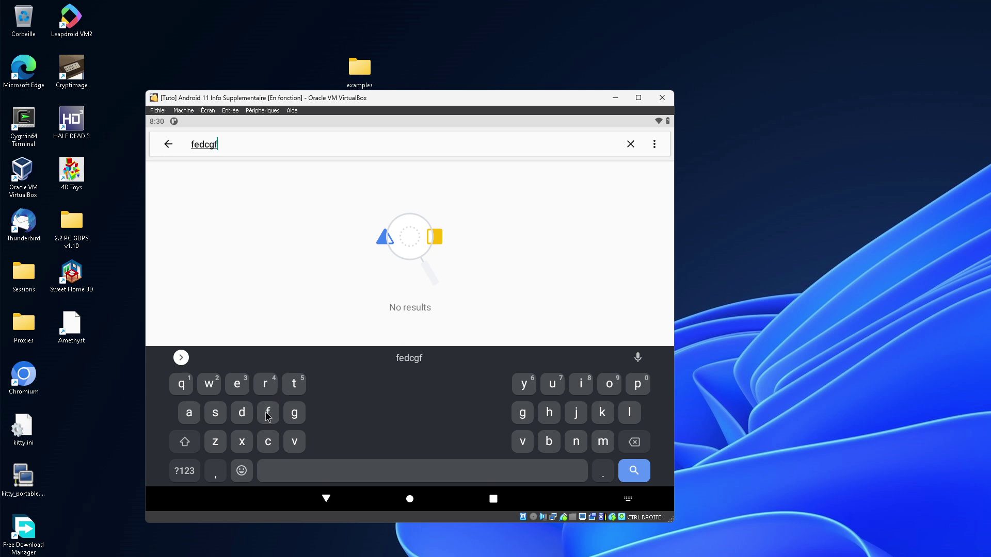
left_click(576, 441)
left_click(576, 413)
left_click(550, 414)
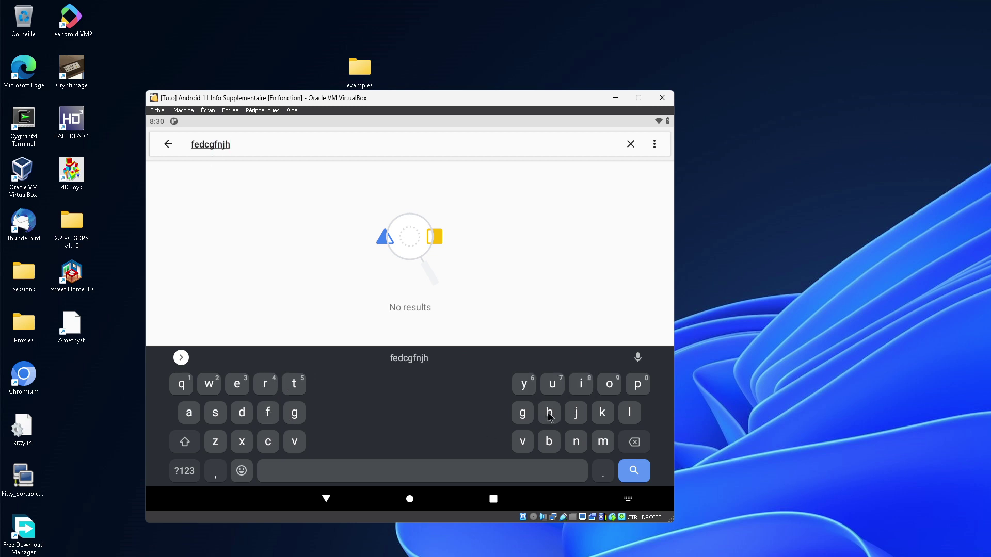